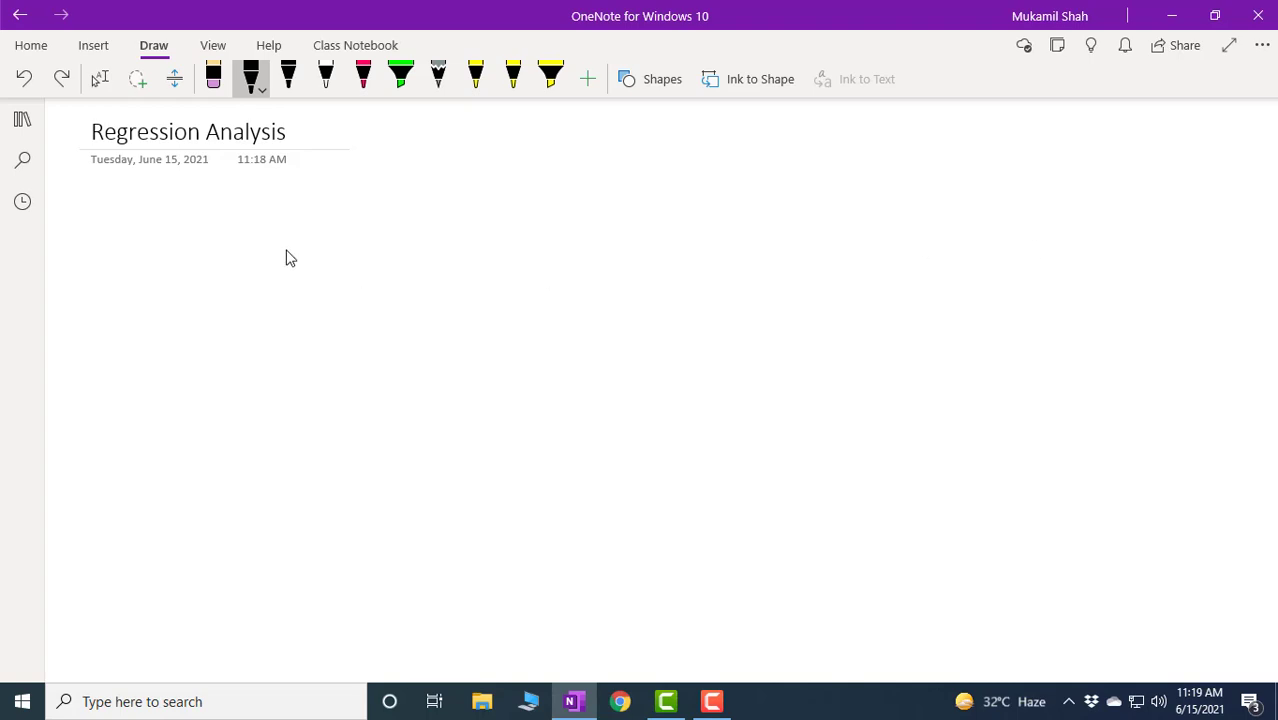
# - Handwrite the equation Y = f(x) in black ink
pyautogui.moveTo(125, 235); pyautogui.dragTo(146, 249)
pyautogui.moveTo(154, 234)
pyautogui.mouseDown()
pyautogui.moveTo(147, 281)
pyautogui.moveTo(180, 252)
pyautogui.mouseUp()
pyautogui.moveTo(168, 264); pyautogui.dragTo(224, 272)
pyautogui.moveTo(219, 258)
pyautogui.mouseDown()
pyautogui.moveTo(301, 249)
pyautogui.moveTo(312, 263)
pyautogui.mouseUp()
pyautogui.moveTo(312, 240); pyautogui.dragTo(296, 264)
pyautogui.moveTo(324, 240); pyautogui.dragTo(324, 266)
pyautogui.moveTo(281, 240); pyautogui.dragTo(276, 262)
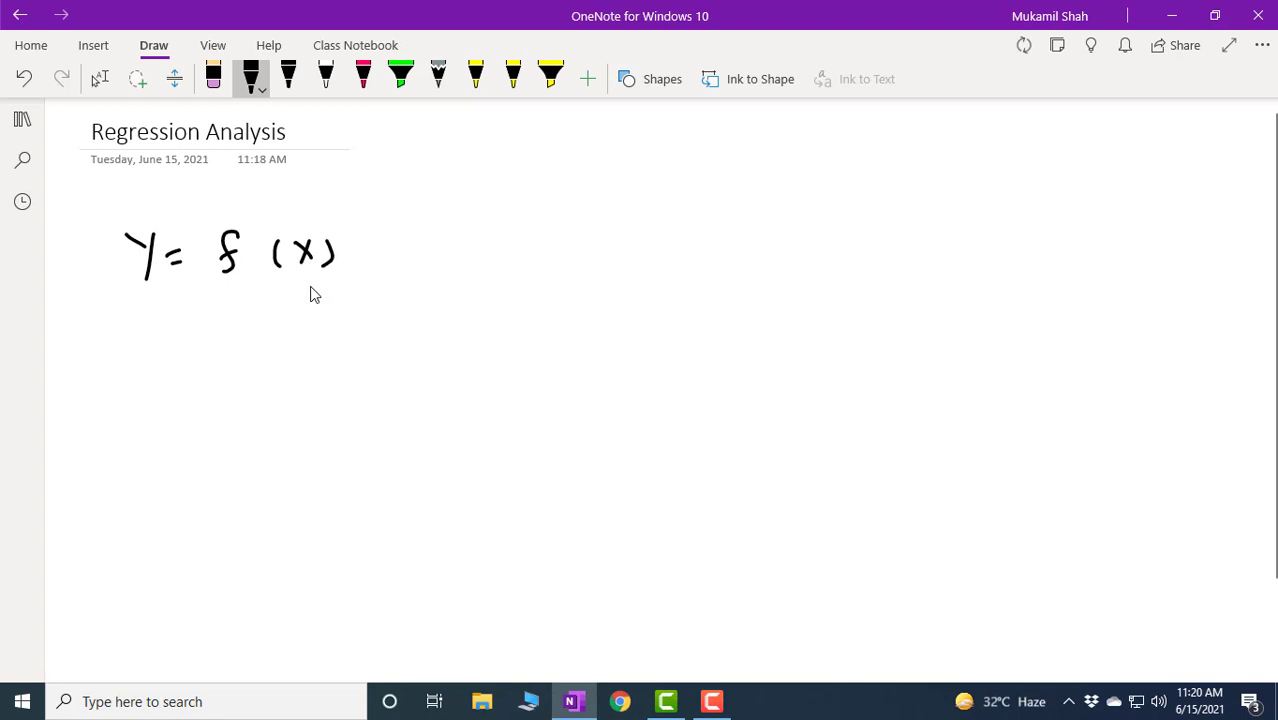
# - Draw an arrow down from Y and label it 'dependent'
pyautogui.moveTo(137, 309); pyautogui.dragTo(162, 309)
pyautogui.moveTo(124, 356); pyautogui.dragTo(124, 390)
pyautogui.moveTo(123, 376)
pyautogui.mouseDown()
pyautogui.moveTo(111, 382)
pyautogui.moveTo(122, 388)
pyautogui.mouseUp()
pyautogui.moveTo(140, 378); pyautogui.dragTo(143, 376)
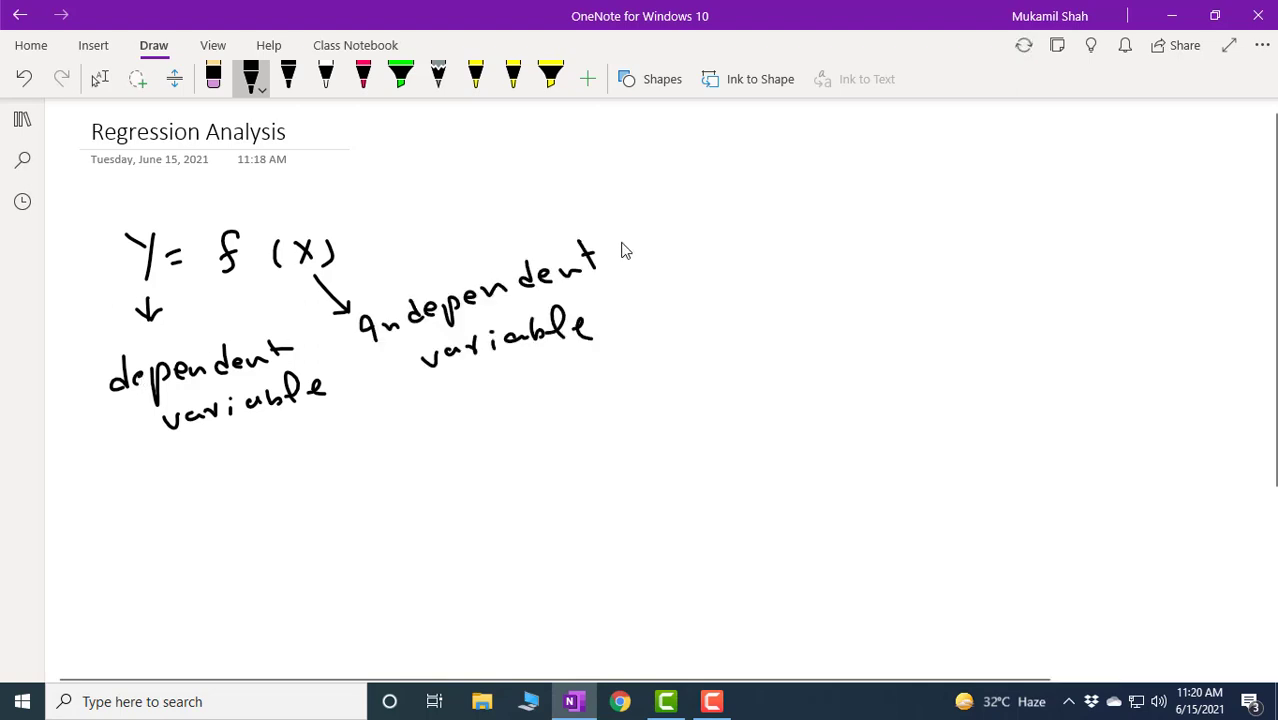
# - Draw an arrow to a 'Simple Regression' note and begin Y = f(x1, x2, x3 …)
pyautogui.moveTo(633, 238); pyautogui.dragTo(734, 234)
pyautogui.moveTo(718, 222); pyautogui.dragTo(721, 247)
pyautogui.moveTo(792, 214); pyautogui.dragTo(781, 234)
pyautogui.moveTo(805, 224)
pyautogui.mouseDown()
pyautogui.moveTo(808, 237)
pyautogui.moveTo(833, 228)
pyautogui.moveTo(859, 247)
pyautogui.moveTo(870, 205)
pyautogui.moveTo(892, 228)
pyautogui.moveTo(990, 228)
pyautogui.moveTo(1062, 205)
pyautogui.moveTo(1171, 214)
pyautogui.mouseUp()
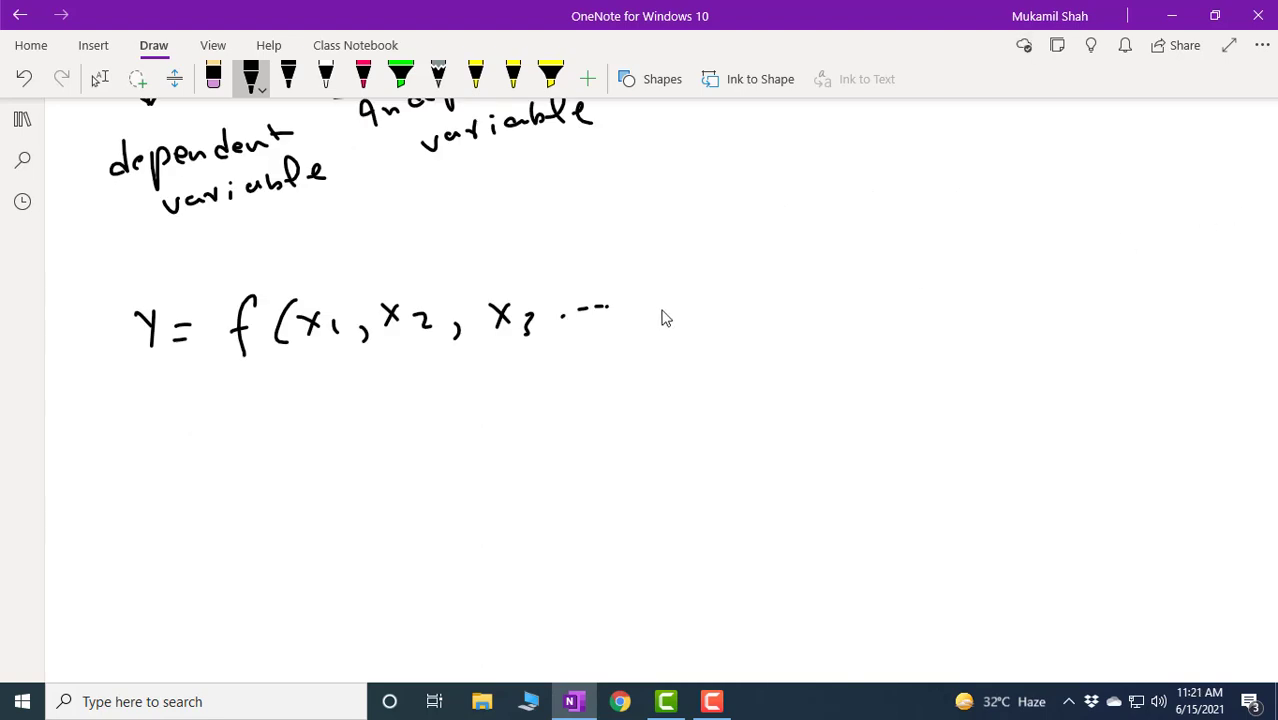
pyautogui.moveTo(649, 298)
pyautogui.mouseDown()
pyautogui.moveTo(671, 326)
pyautogui.moveTo(650, 325)
pyautogui.moveTo(705, 322)
pyautogui.mouseUp()
# - Close the formula with Xk) and write Y = f(xi) on the next line
pyautogui.moveTo(719, 293); pyautogui.dragTo(722, 327)
pyautogui.moveTo(178, 411)
pyautogui.mouseDown()
pyautogui.moveTo(166, 450)
pyautogui.moveTo(198, 426)
pyautogui.mouseUp()
pyautogui.moveTo(184, 441); pyautogui.dragTo(200, 438)
pyautogui.moveTo(286, 396)
pyautogui.mouseDown()
pyautogui.moveTo(269, 433)
pyautogui.moveTo(288, 416)
pyautogui.moveTo(322, 434)
pyautogui.moveTo(368, 425)
pyautogui.mouseUp()
pyautogui.moveTo(366, 396); pyautogui.dragTo(344, 428)
pyautogui.moveTo(377, 404)
pyautogui.mouseDown()
pyautogui.moveTo(383, 426)
pyautogui.moveTo(412, 430)
pyautogui.mouseUp()
# - Write the index range i = 1, 2, …, k beside Y = f(xi)
pyautogui.click(380, 392)
pyautogui.moveTo(598, 416)
pyautogui.mouseDown()
pyautogui.moveTo(603, 402)
pyautogui.moveTo(629, 403)
pyautogui.mouseUp()
pyautogui.click(599, 391)
pyautogui.moveTo(613, 414)
pyautogui.mouseDown()
pyautogui.moveTo(652, 393)
pyautogui.moveTo(723, 407)
pyautogui.mouseUp()
pyautogui.click(757, 388)
pyautogui.click(771, 386)
pyautogui.click(785, 384)
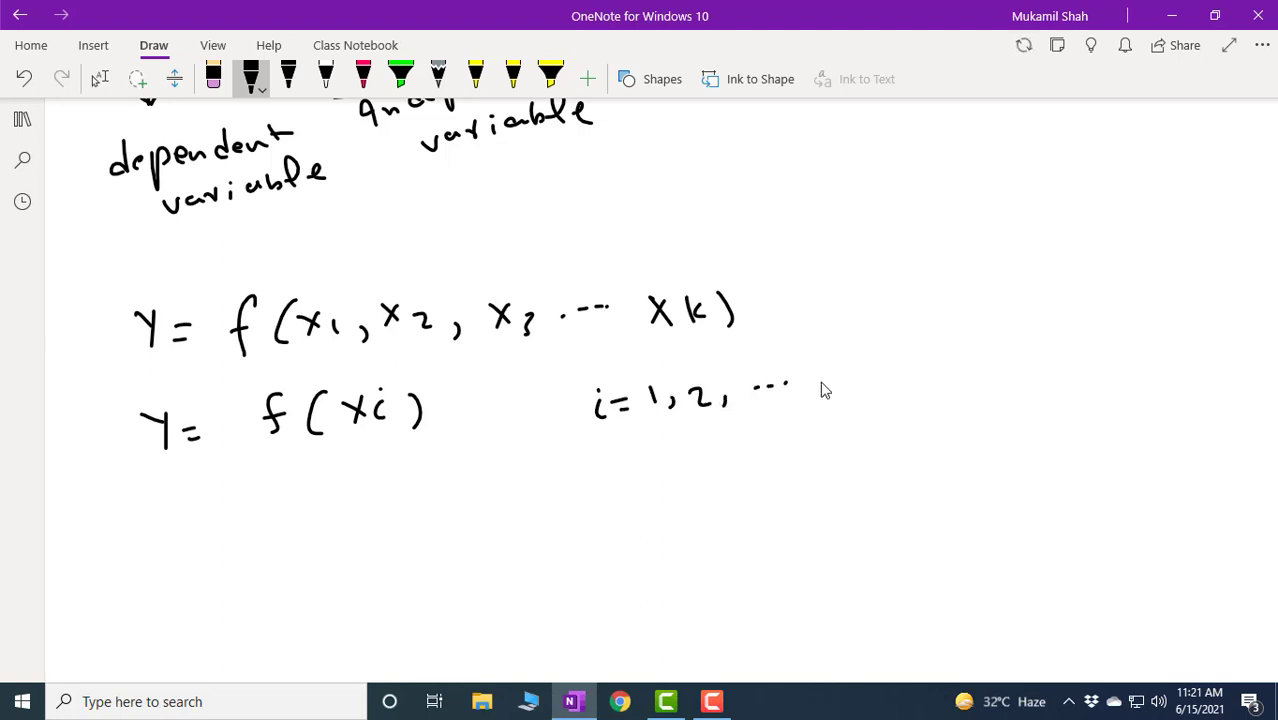
pyautogui.moveTo(857, 373); pyautogui.dragTo(857, 391)
pyautogui.moveTo(869, 376); pyautogui.dragTo(893, 393)
# - Handwrite the linear equation Y = β0 + β1X + e
pyautogui.moveTo(163, 548); pyautogui.dragTo(181, 560)
pyautogui.moveTo(188, 543); pyautogui.dragTo(182, 592)
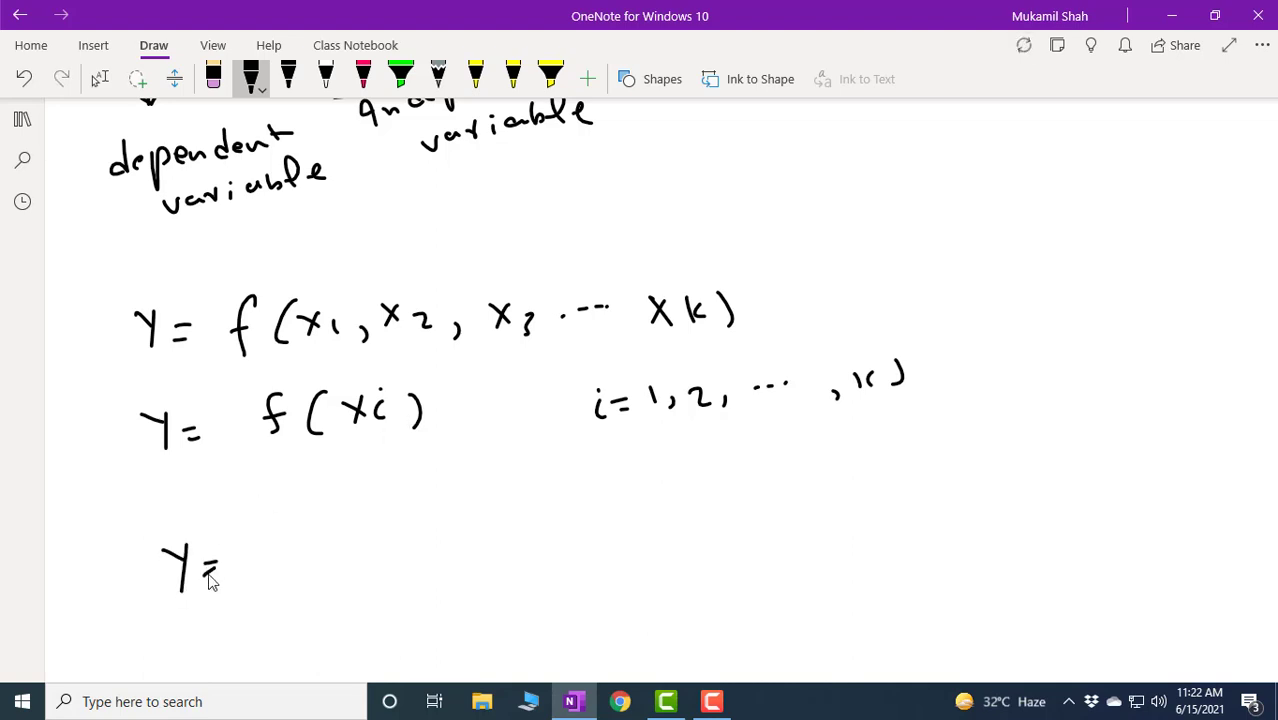
pyautogui.moveTo(283, 592)
pyautogui.mouseDown()
pyautogui.moveTo(297, 548)
pyautogui.moveTo(290, 585)
pyautogui.mouseUp()
pyautogui.moveTo(312, 556)
pyautogui.mouseDown()
pyautogui.moveTo(314, 571)
pyautogui.moveTo(312, 556)
pyautogui.moveTo(362, 557)
pyautogui.mouseUp()
pyautogui.moveTo(352, 546)
pyautogui.mouseDown()
pyautogui.moveTo(383, 578)
pyautogui.moveTo(381, 555)
pyautogui.moveTo(386, 572)
pyautogui.moveTo(443, 543)
pyautogui.moveTo(450, 562)
pyautogui.moveTo(500, 546)
pyautogui.mouseUp()
pyautogui.moveTo(486, 534)
pyautogui.mouseDown()
pyautogui.moveTo(488, 566)
pyautogui.moveTo(540, 560)
pyautogui.mouseUp()
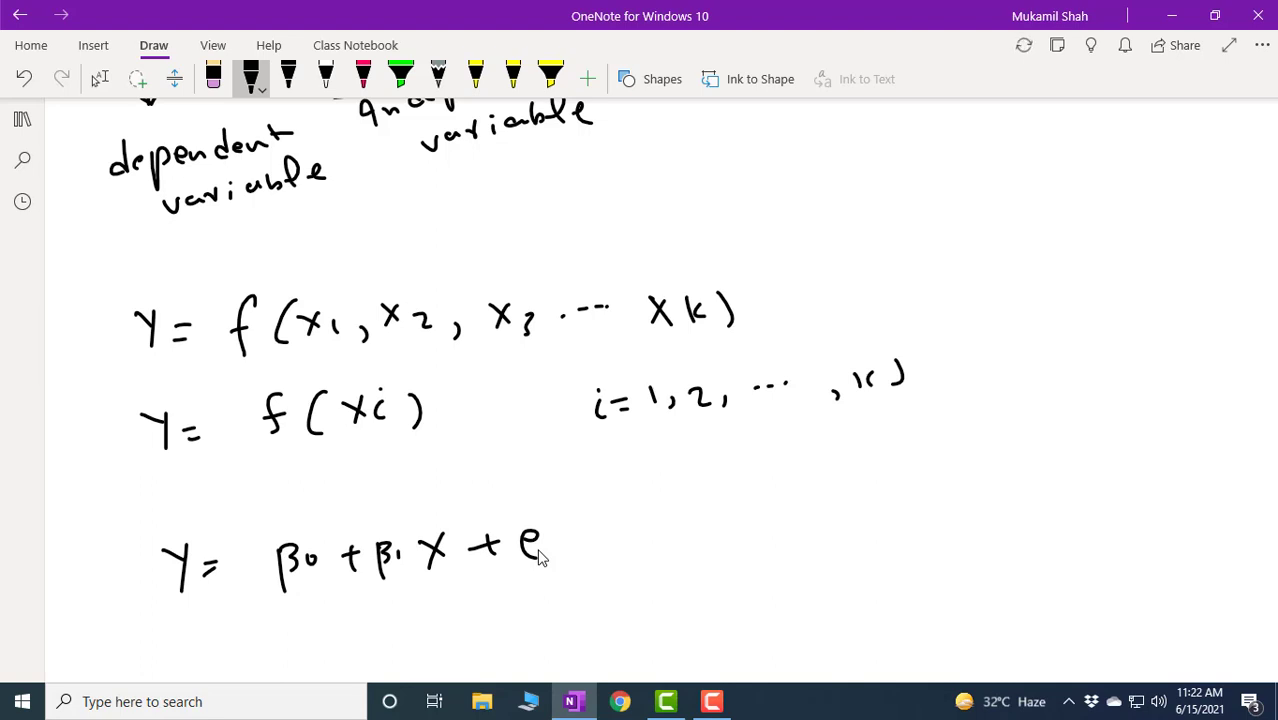
pyautogui.scroll(-2, 543, 559)
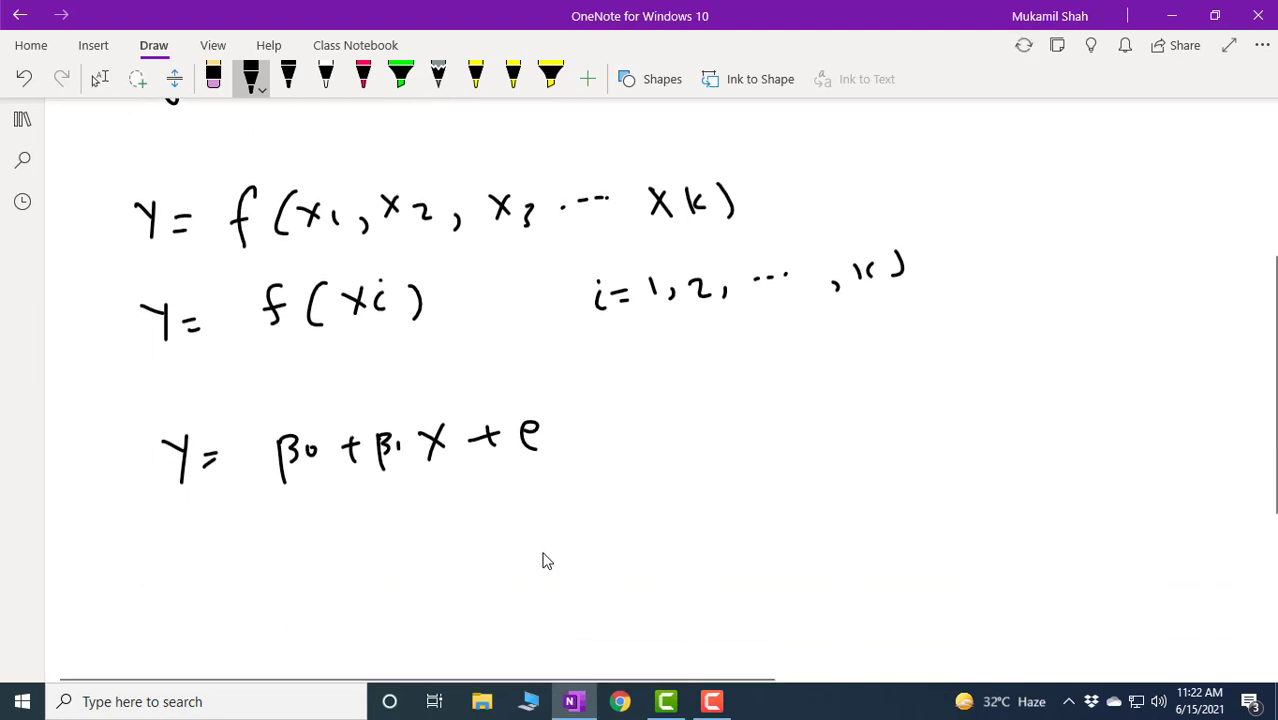
pyautogui.scroll(-2, 543, 560)
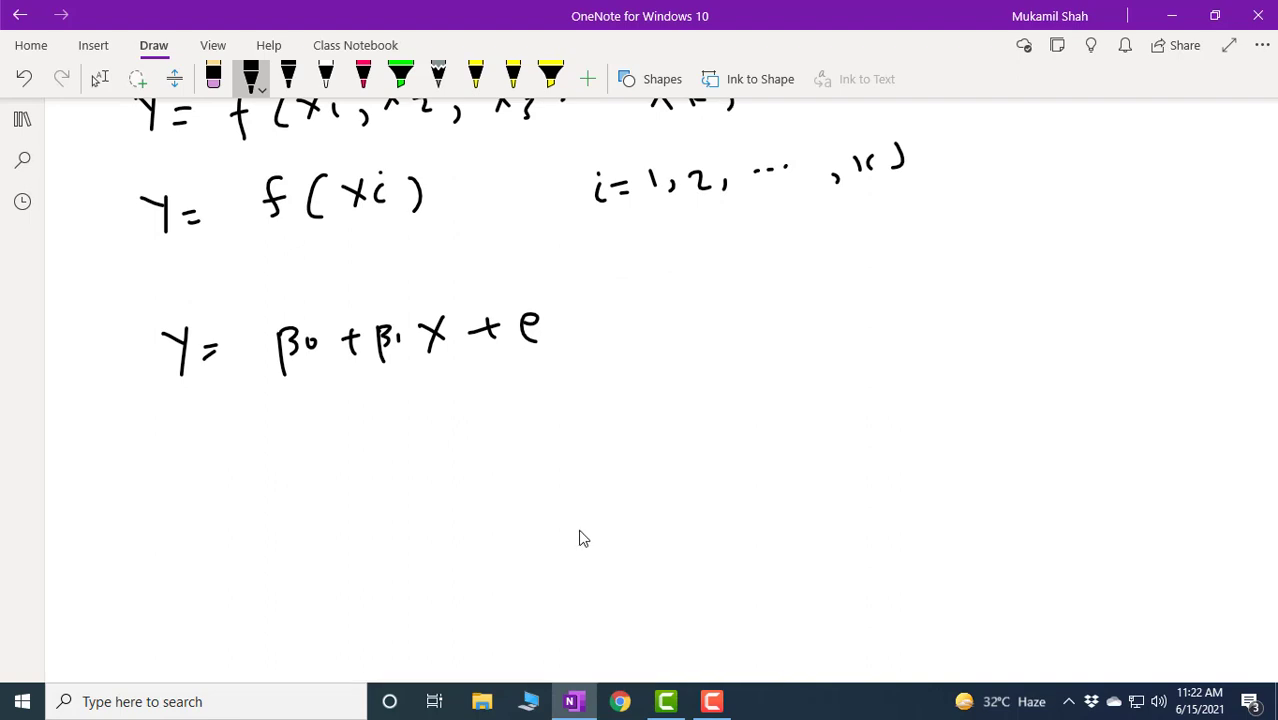
# - Label the equation 'linear Reg eqn'
pyautogui.moveTo(706, 310); pyautogui.dragTo(703, 332)
pyautogui.moveTo(740, 310)
pyautogui.mouseDown()
pyautogui.moveTo(738, 330)
pyautogui.moveTo(776, 331)
pyautogui.moveTo(836, 330)
pyautogui.moveTo(852, 312)
pyautogui.moveTo(928, 328)
pyautogui.moveTo(950, 314)
pyautogui.moveTo(954, 350)
pyautogui.moveTo(999, 314)
pyautogui.moveTo(1006, 322)
pyautogui.mouseUp()
pyautogui.moveTo(1013, 326)
pyautogui.mouseDown()
pyautogui.moveTo(1024, 308)
pyautogui.moveTo(1030, 318)
pyautogui.mouseUp()
pyautogui.moveTo(1030, 318); pyautogui.dragTo(1066, 316)
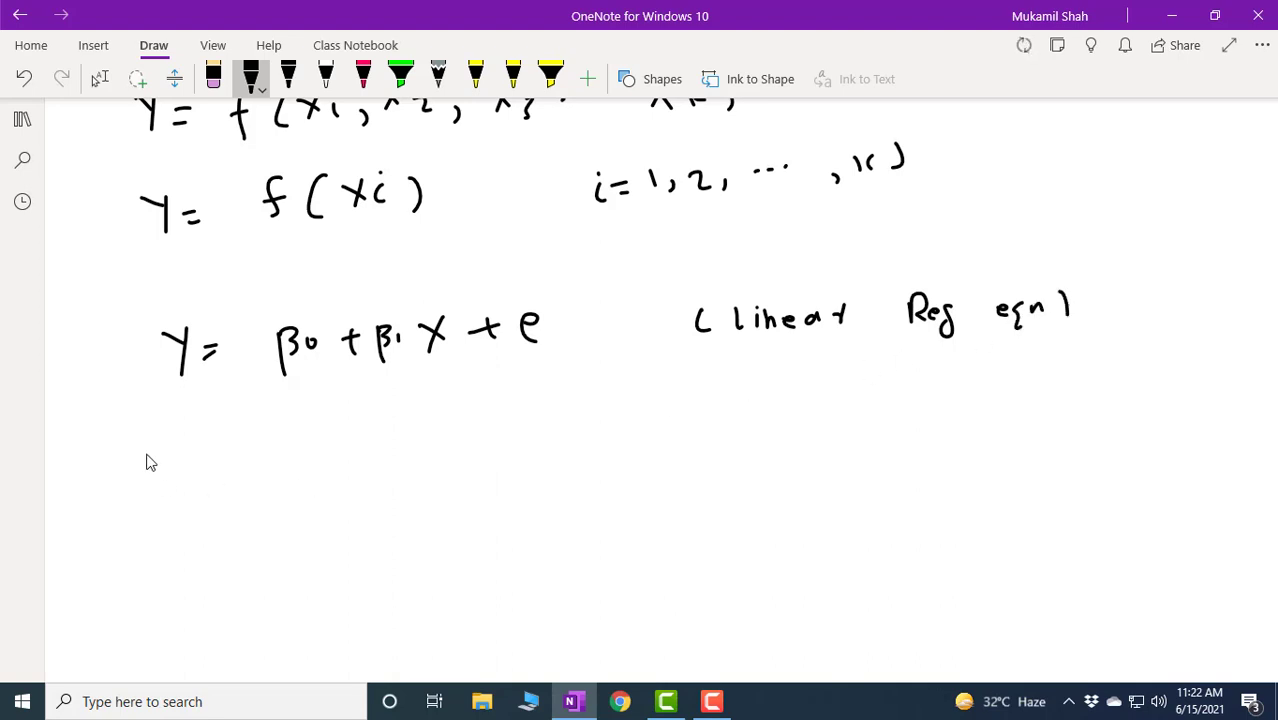
# - Write log(Y) = β0 + β1 log(X) + e on the line below
pyautogui.moveTo(131, 441)
pyautogui.mouseDown()
pyautogui.moveTo(133, 472)
pyautogui.moveTo(165, 452)
pyautogui.moveTo(185, 474)
pyautogui.moveTo(240, 452)
pyautogui.moveTo(238, 464)
pyautogui.mouseUp()
pyautogui.moveTo(252, 436)
pyautogui.mouseDown()
pyautogui.moveTo(258, 470)
pyautogui.moveTo(203, 470)
pyautogui.mouseUp()
pyautogui.moveTo(292, 449); pyautogui.dragTo(304, 457)
pyautogui.moveTo(335, 442)
pyautogui.mouseDown()
pyautogui.moveTo(338, 488)
pyautogui.moveTo(337, 452)
pyautogui.moveTo(340, 464)
pyautogui.moveTo(380, 440)
pyautogui.moveTo(361, 453)
pyautogui.moveTo(424, 478)
pyautogui.mouseUp()
pyautogui.moveTo(412, 430)
pyautogui.mouseDown()
pyautogui.moveTo(471, 435)
pyautogui.moveTo(470, 422)
pyautogui.moveTo(475, 440)
pyautogui.moveTo(494, 427)
pyautogui.moveTo(489, 465)
pyautogui.mouseUp()
pyautogui.moveTo(537, 420)
pyautogui.mouseDown()
pyautogui.moveTo(550, 440)
pyautogui.moveTo(534, 442)
pyautogui.moveTo(559, 440)
pyautogui.moveTo(527, 445)
pyautogui.mouseUp()
pyautogui.moveTo(590, 410)
pyautogui.mouseDown()
pyautogui.moveTo(589, 437)
pyautogui.moveTo(624, 430)
pyautogui.mouseUp()
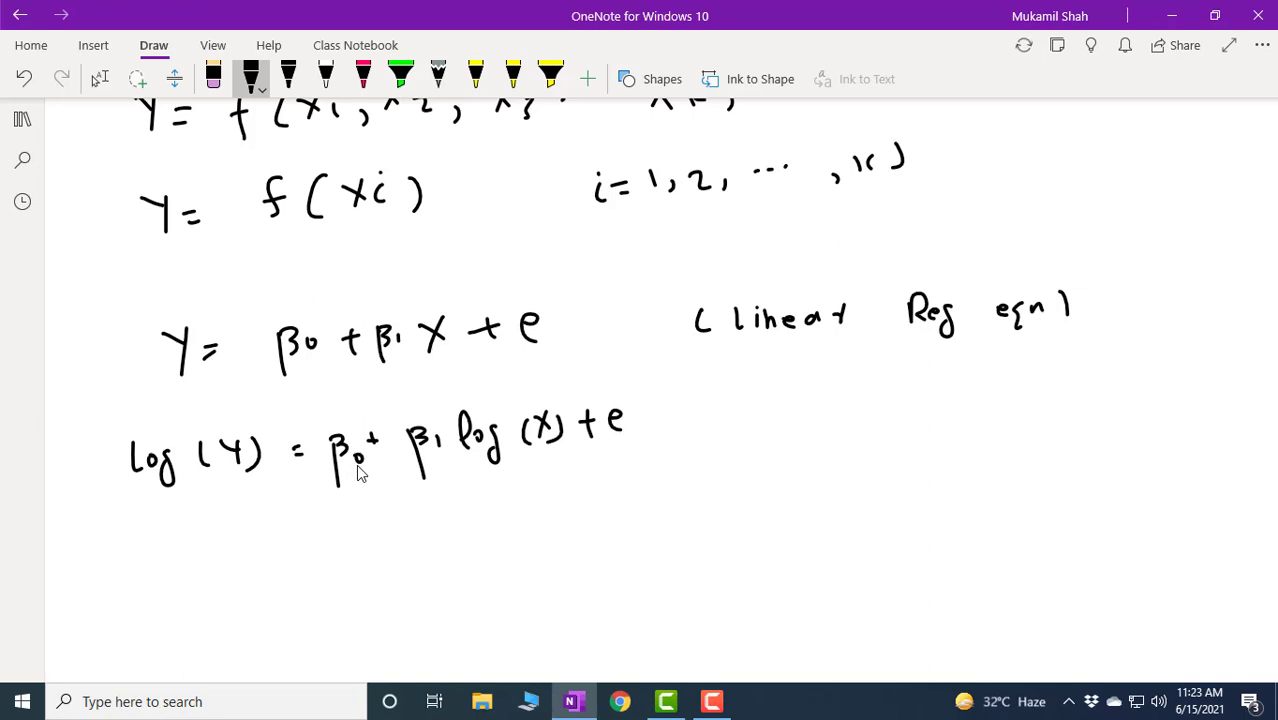
# - Label the log equation '(log linear Reg eqn)'
pyautogui.moveTo(730, 402); pyautogui.dragTo(739, 449)
pyautogui.moveTo(757, 403)
pyautogui.mouseDown()
pyautogui.moveTo(757, 436)
pyautogui.moveTo(777, 421)
pyautogui.mouseUp()
pyautogui.moveTo(801, 412); pyautogui.dragTo(798, 448)
pyautogui.moveTo(856, 399); pyautogui.dragTo(848, 426)
pyautogui.moveTo(872, 414)
pyautogui.mouseDown()
pyautogui.moveTo(874, 434)
pyautogui.moveTo(901, 440)
pyautogui.moveTo(920, 420)
pyautogui.moveTo(945, 432)
pyautogui.moveTo(958, 405)
pyautogui.moveTo(1022, 418)
pyautogui.mouseUp()
pyautogui.moveTo(1026, 408)
pyautogui.mouseDown()
pyautogui.moveTo(1040, 410)
pyautogui.moveTo(1038, 452)
pyautogui.mouseUp()
pyautogui.moveTo(1100, 400); pyautogui.dragTo(1092, 418)
pyautogui.moveTo(1104, 408); pyautogui.dragTo(1152, 428)
# - Write the quadratic equation Y = β0 + β1X + β2X² + e underneath
pyautogui.moveTo(158, 560)
pyautogui.mouseDown()
pyautogui.moveTo(172, 594)
pyautogui.moveTo(222, 567)
pyautogui.moveTo(285, 560)
pyautogui.moveTo(365, 575)
pyautogui.moveTo(447, 559)
pyautogui.moveTo(471, 568)
pyautogui.moveTo(488, 552)
pyautogui.moveTo(495, 565)
pyautogui.moveTo(556, 560)
pyautogui.moveTo(565, 526)
pyautogui.moveTo(591, 557)
pyautogui.mouseUp()
pyautogui.moveTo(620, 541); pyautogui.dragTo(648, 553)
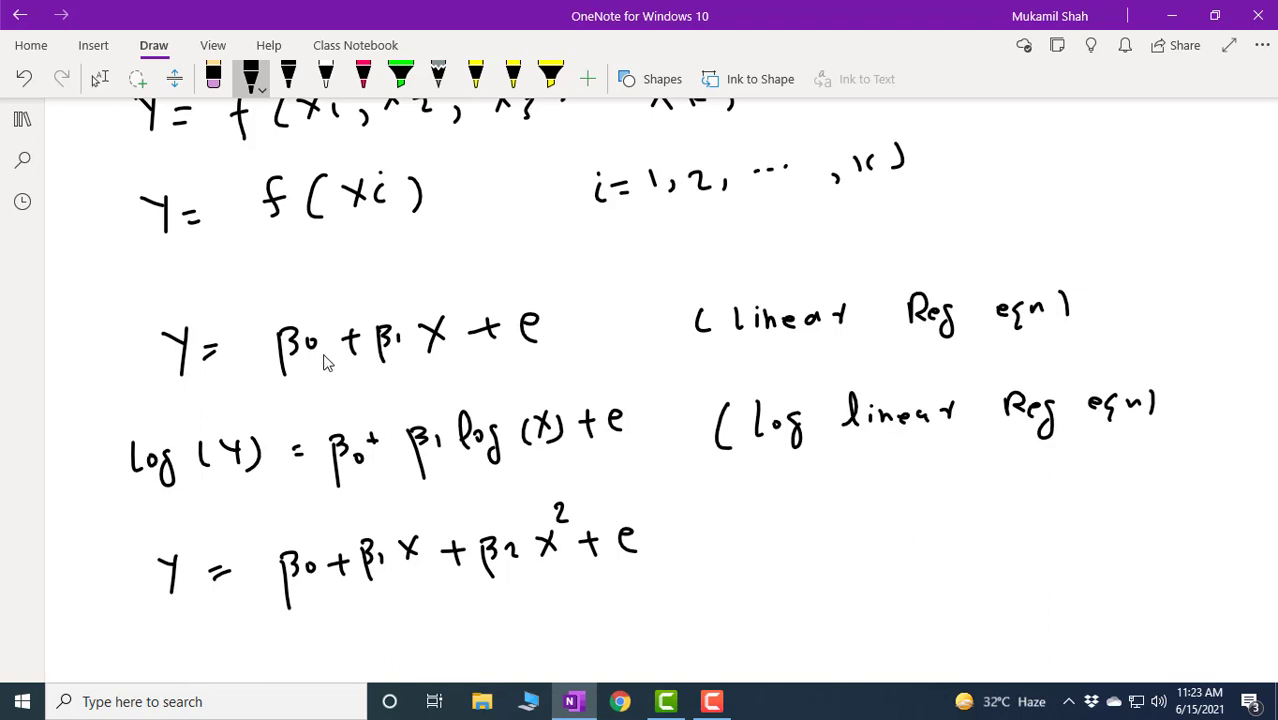
pyautogui.scroll(-5, 323, 362)
pyautogui.scroll(3, 323, 362)
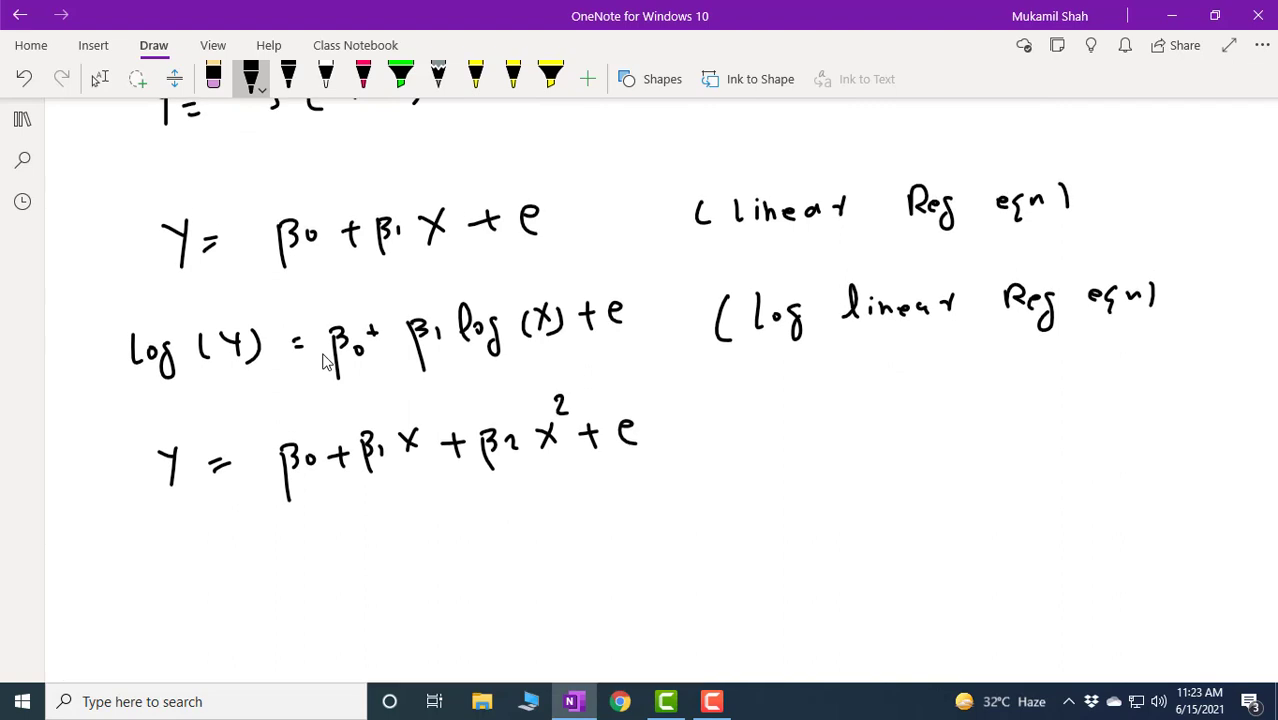
# - Ink the heading 'Linear Regression', underline it and add a colon
pyautogui.scroll(-7, 323, 362)
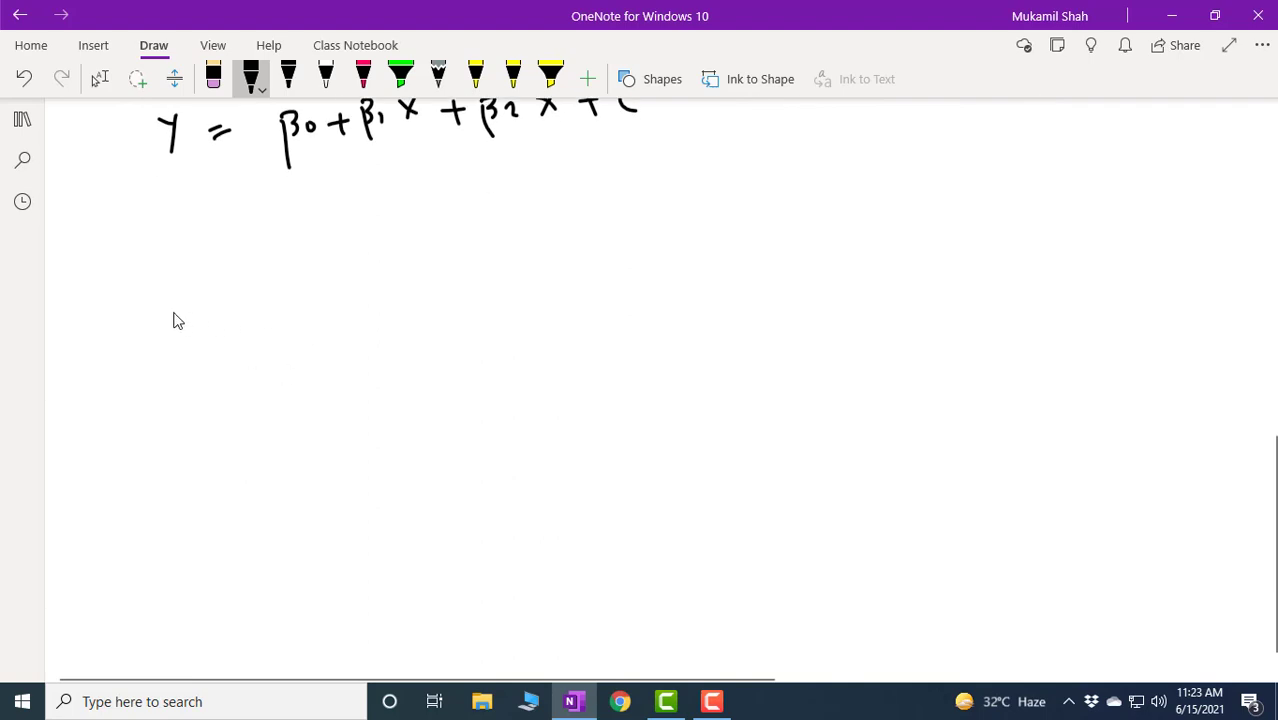
pyautogui.moveTo(160, 262)
pyautogui.mouseDown()
pyautogui.moveTo(162, 302)
pyautogui.moveTo(176, 300)
pyautogui.mouseUp()
pyautogui.moveTo(186, 280)
pyautogui.mouseDown()
pyautogui.moveTo(186, 297)
pyautogui.moveTo(276, 282)
pyautogui.moveTo(374, 292)
pyautogui.mouseUp()
pyautogui.click(187, 268)
pyautogui.moveTo(378, 292)
pyautogui.mouseDown()
pyautogui.moveTo(416, 279)
pyautogui.moveTo(438, 291)
pyautogui.mouseUp()
pyautogui.moveTo(455, 275); pyautogui.dragTo(472, 289)
pyautogui.moveTo(482, 278); pyautogui.dragTo(490, 282)
pyautogui.moveTo(494, 286); pyautogui.dragTo(506, 278)
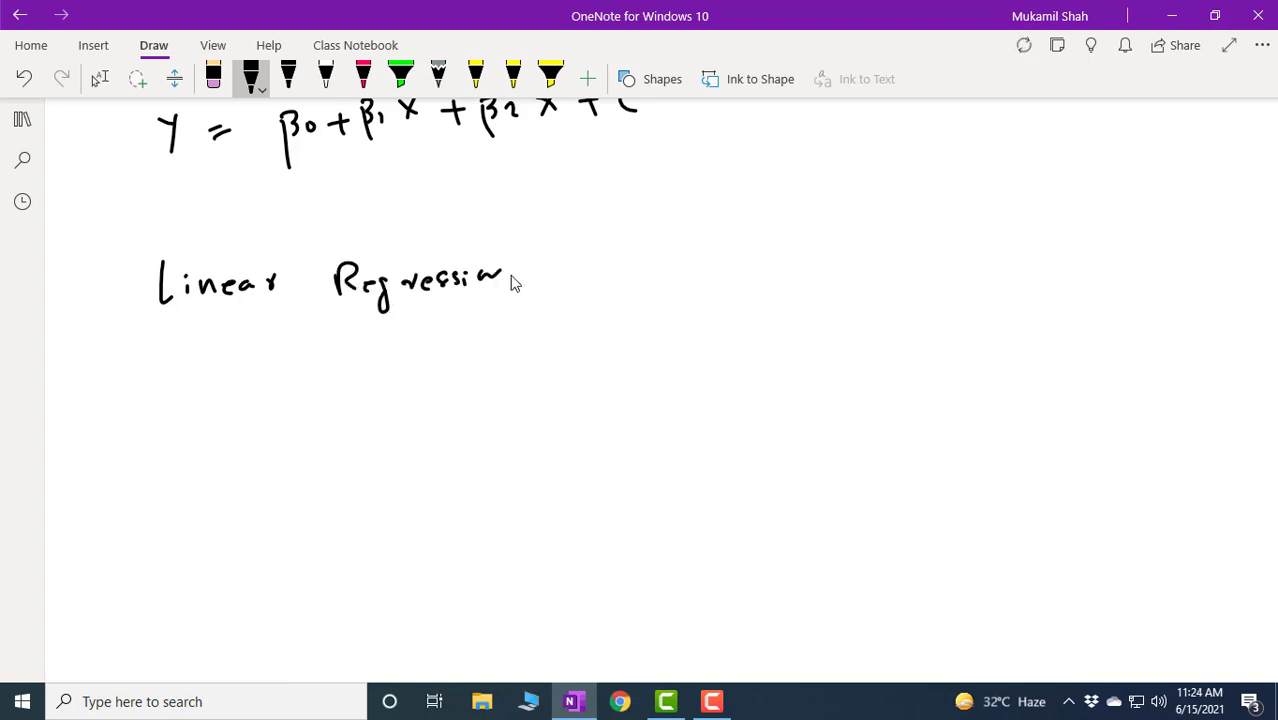
pyautogui.moveTo(148, 331); pyautogui.dragTo(526, 290)
pyautogui.click(536, 274)
pyautogui.click(538, 290)
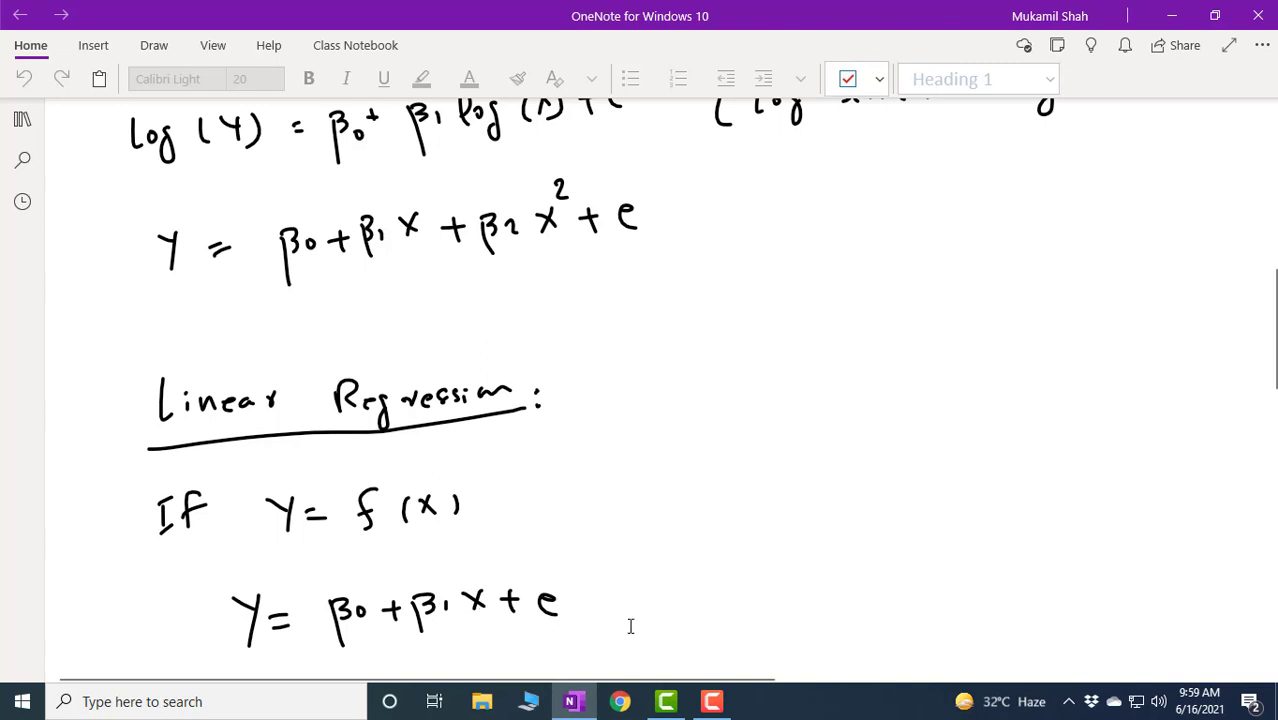
# - Scroll down past the β0 = intercept and β1 = slope definitions
pyautogui.scroll(-5, 686, 577)
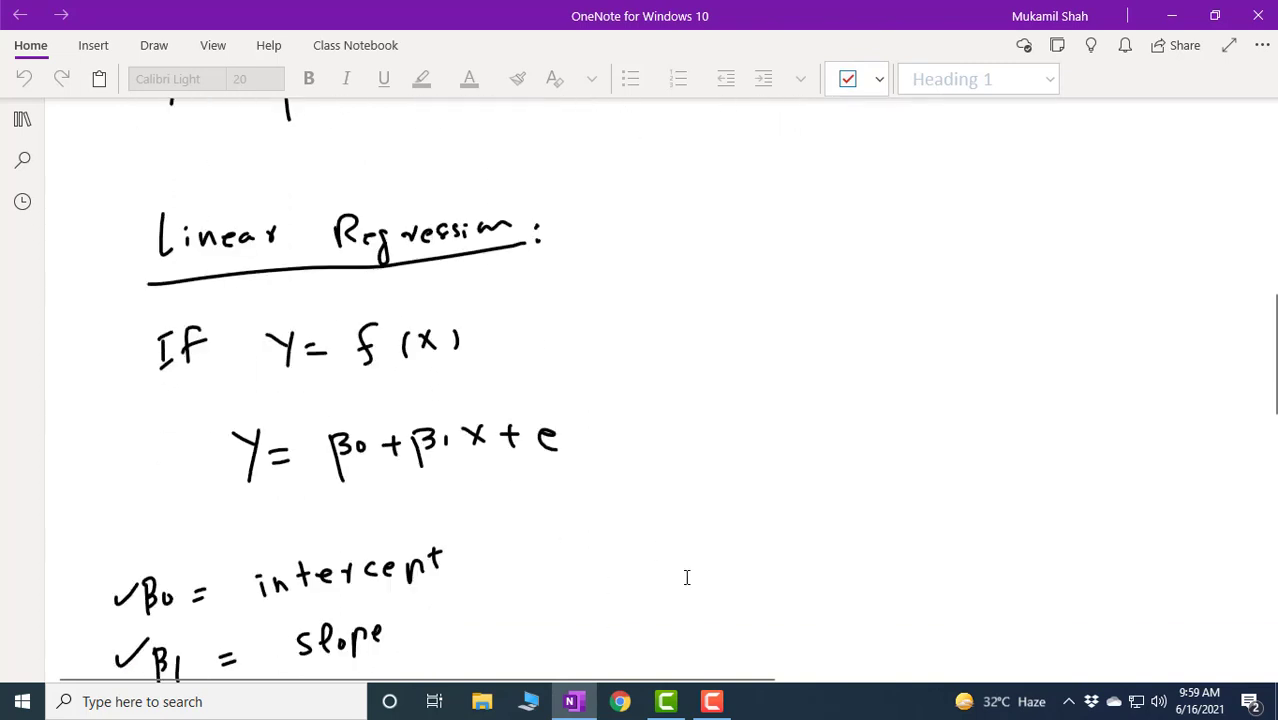